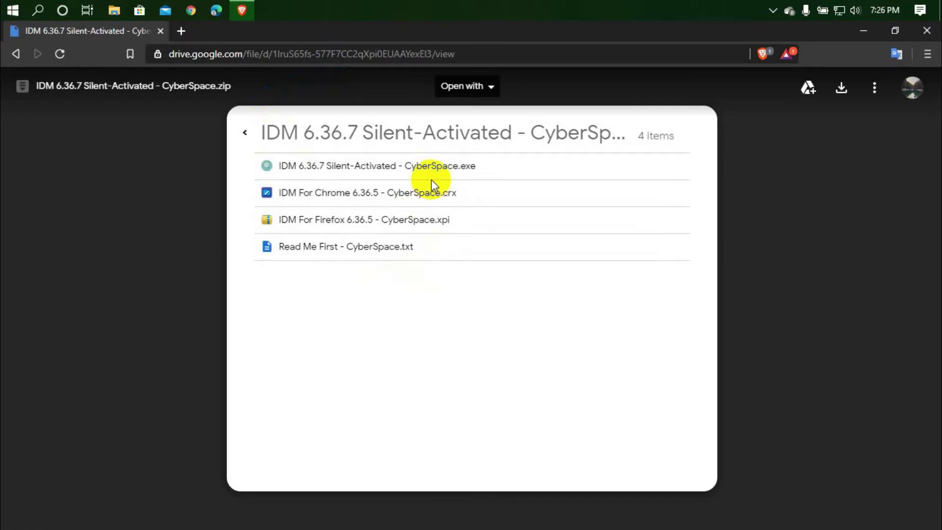
# Start downloading the IDM 6.36.7 Silent-Activated zip and choose the IDM folder on the Desktop as the save location.
pyautogui.click(843, 91)
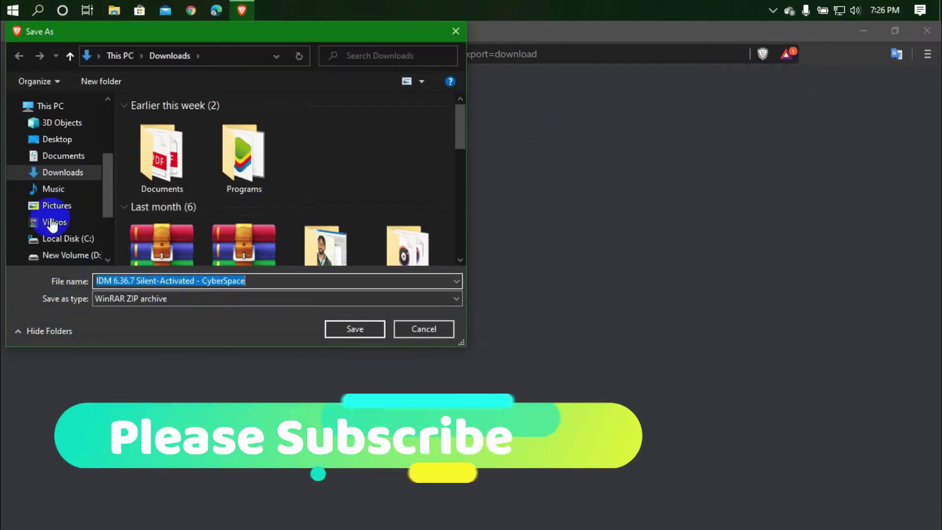
pyautogui.scroll(-3, 52, 223)
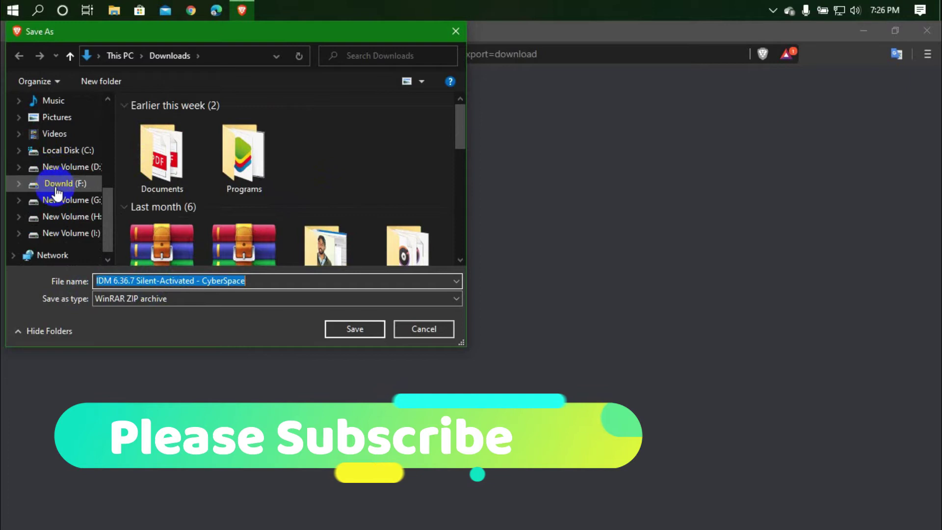
pyautogui.scroll(2, 59, 196)
pyautogui.click(70, 124)
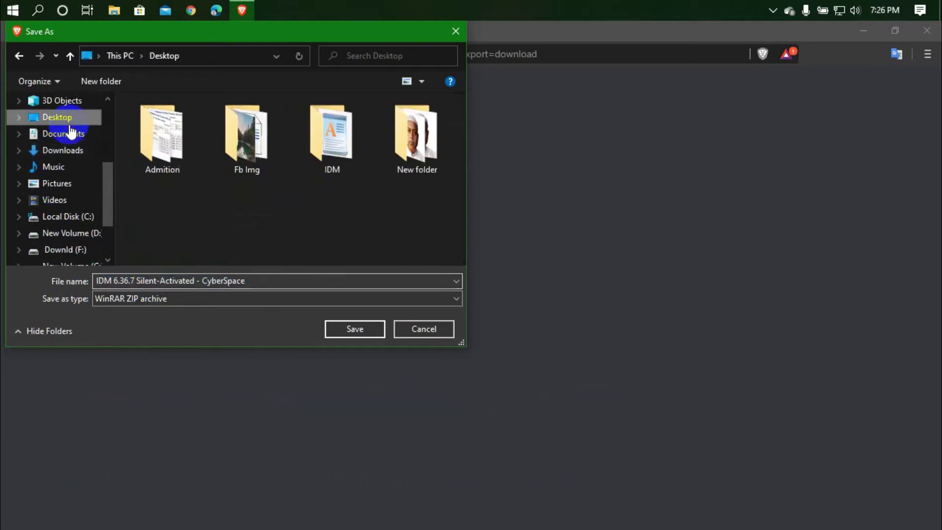
pyautogui.click(328, 168)
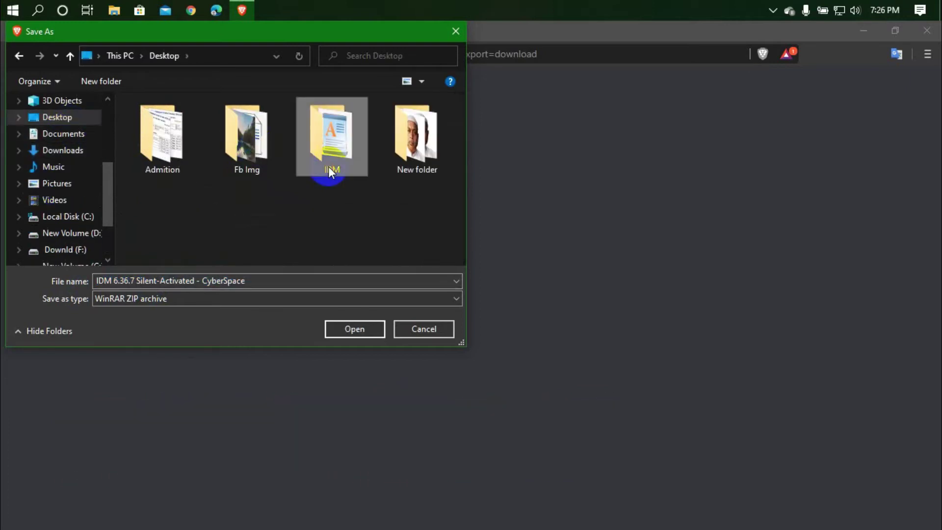
pyautogui.doubleClick(328, 168)
# Append 11 to the archive's file name, save the download and dismiss the browser's download bar.
pyautogui.click(302, 282)
pyautogui.click(301, 282)
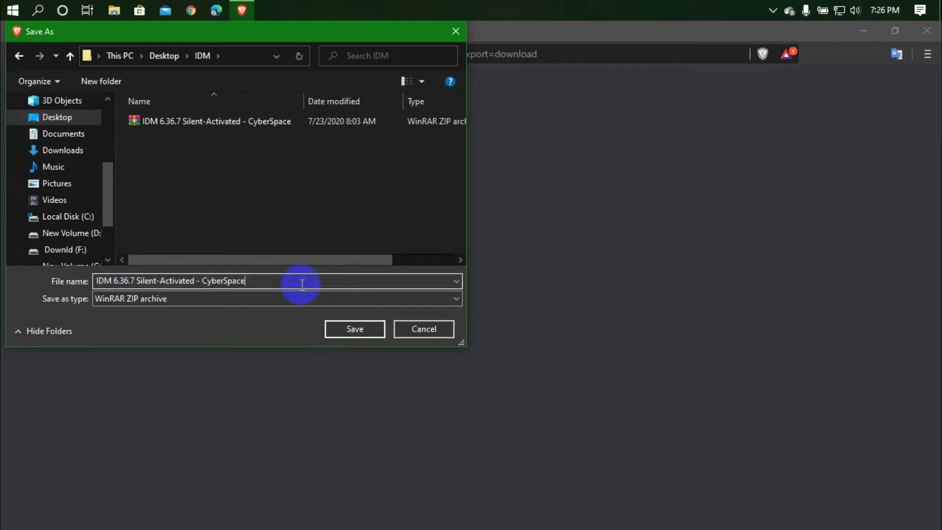
pyautogui.write('11')
pyautogui.click(343, 329)
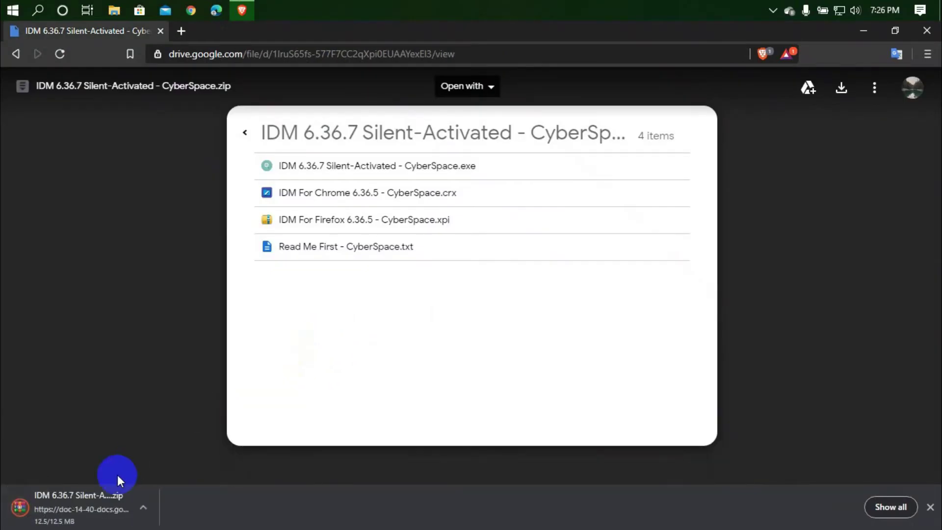
pyautogui.click(929, 507)
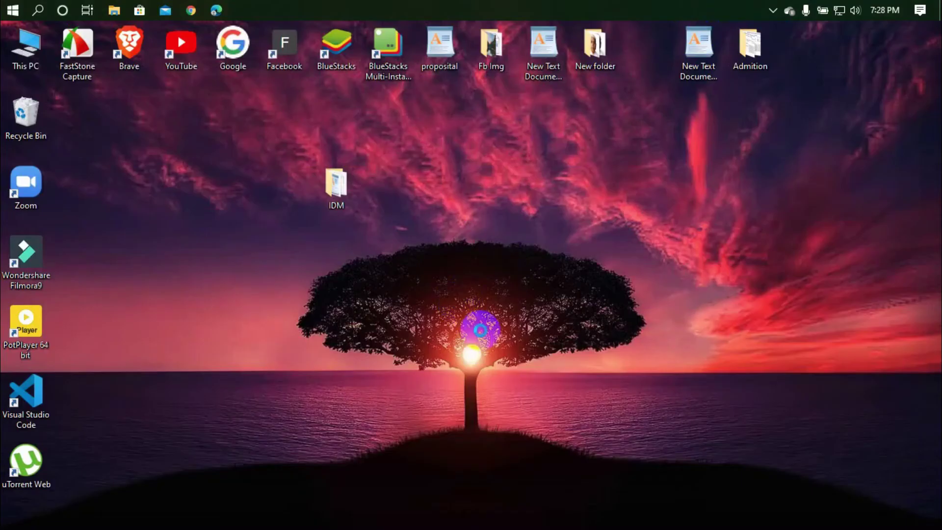
pyautogui.rightClick(458, 300)
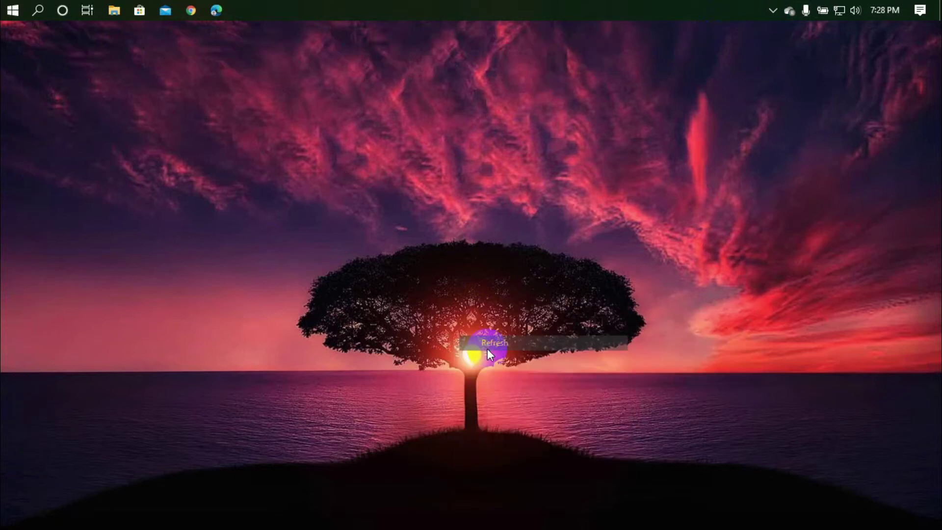
pyautogui.rightClick(487, 349)
pyautogui.click(513, 390)
pyautogui.rightClick(458, 281)
pyautogui.click(490, 318)
pyautogui.rightClick(490, 314)
pyautogui.click(513, 357)
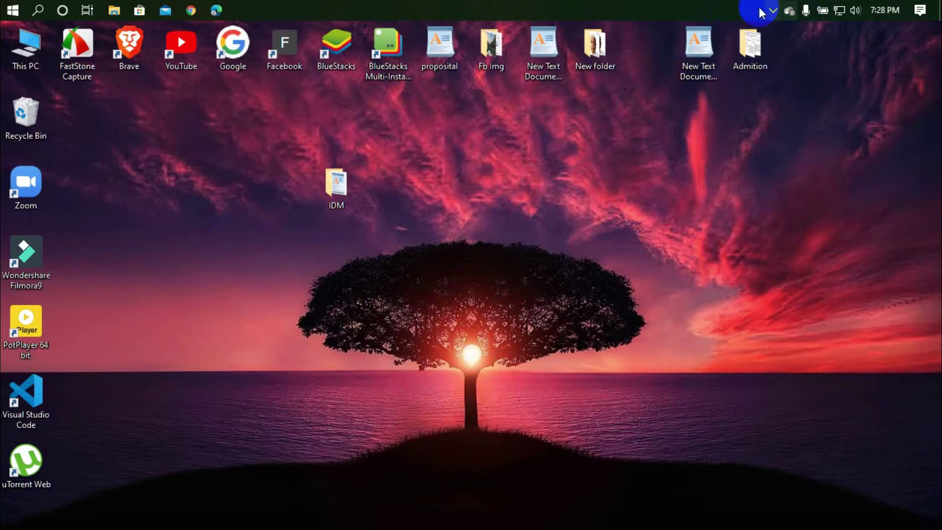
# Switch to Windows Security, open the Virus & threat protection settings and turn off Real-time protection.
pyautogui.click(773, 12)
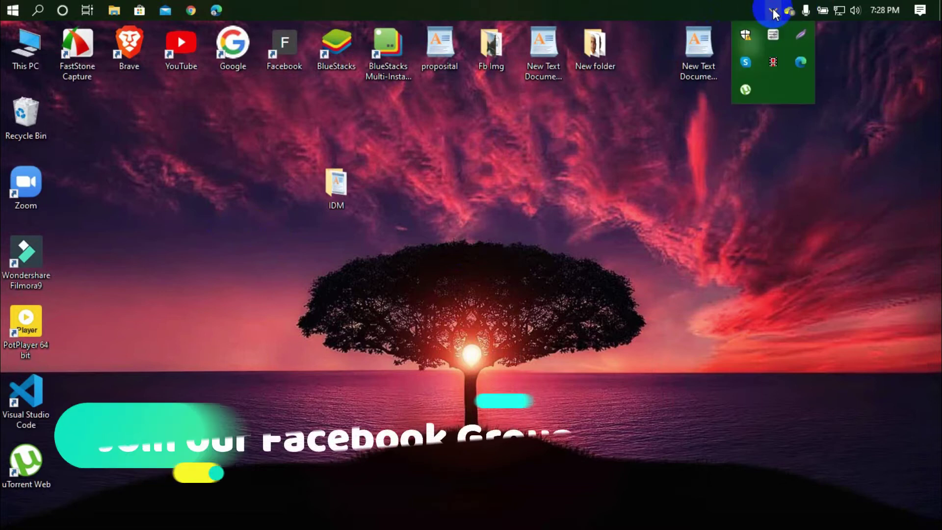
pyautogui.click(744, 36)
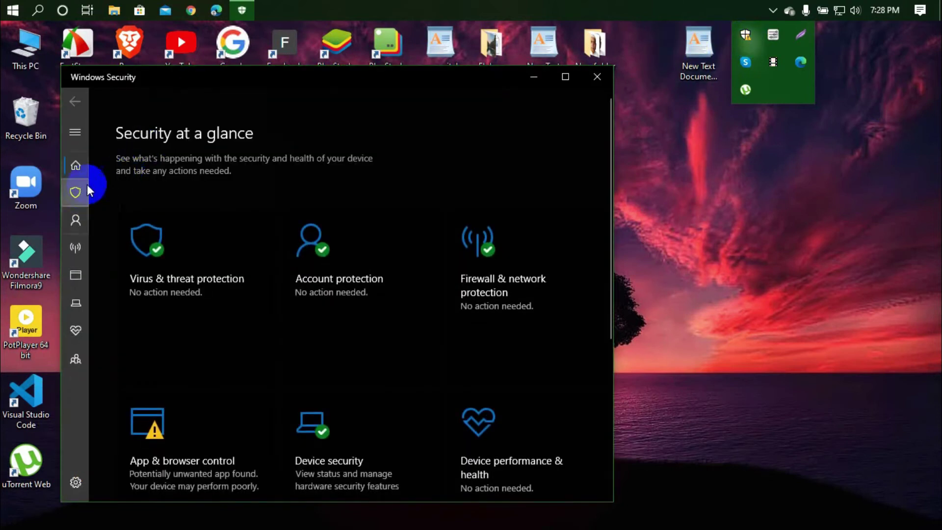
pyautogui.click(75, 191)
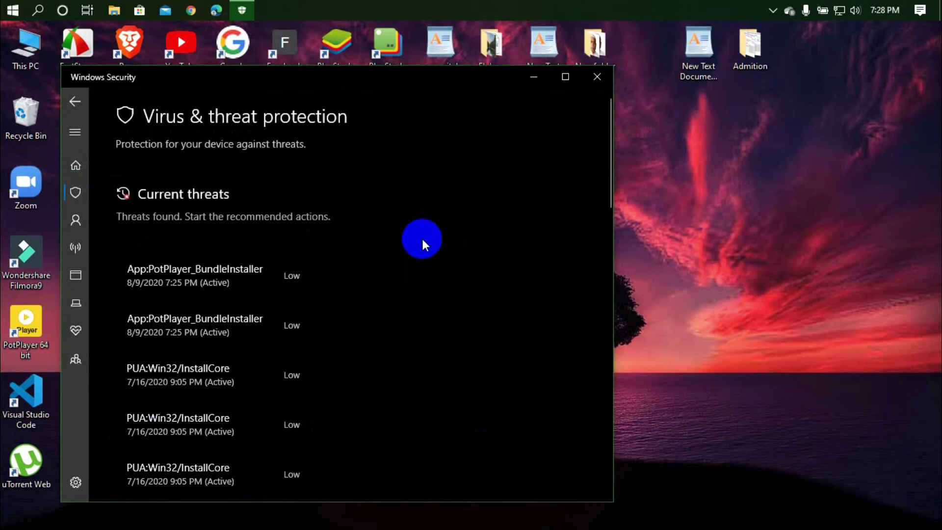
pyautogui.scroll(-10, 421, 244)
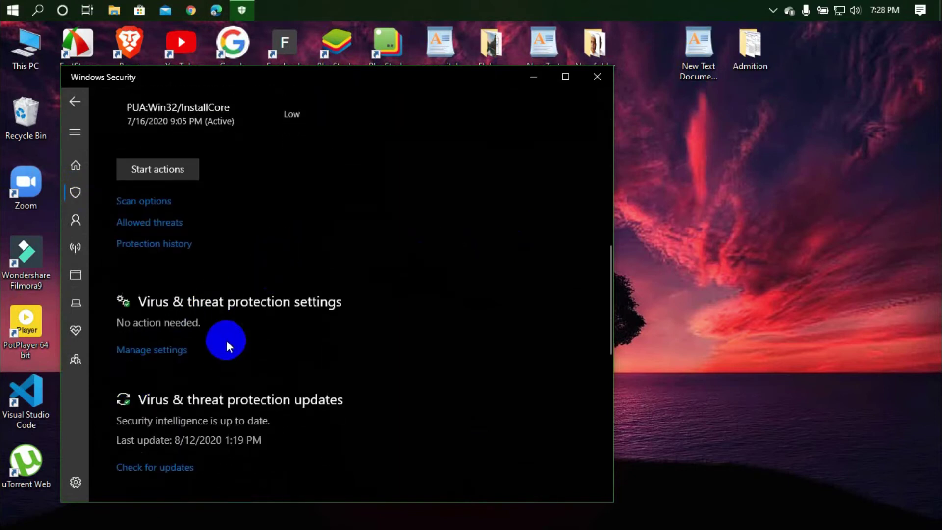
pyautogui.click(176, 351)
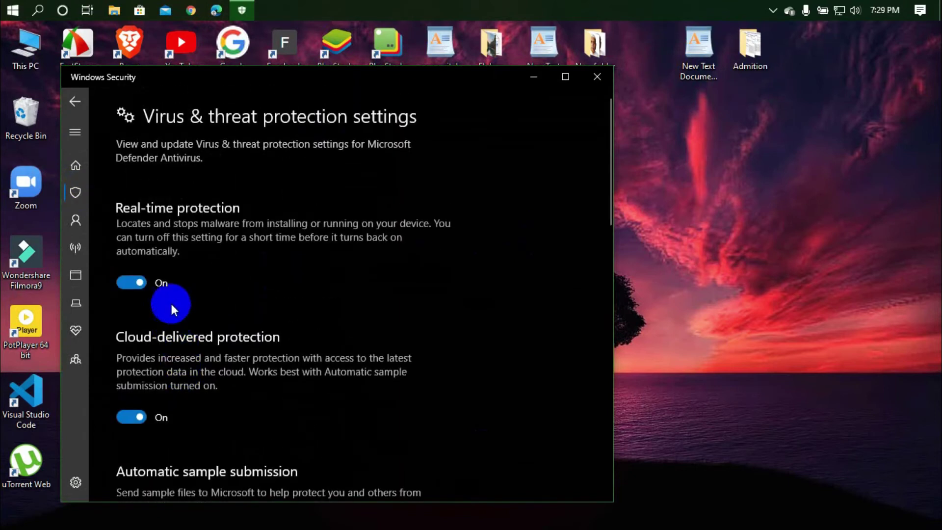
pyautogui.click(140, 283)
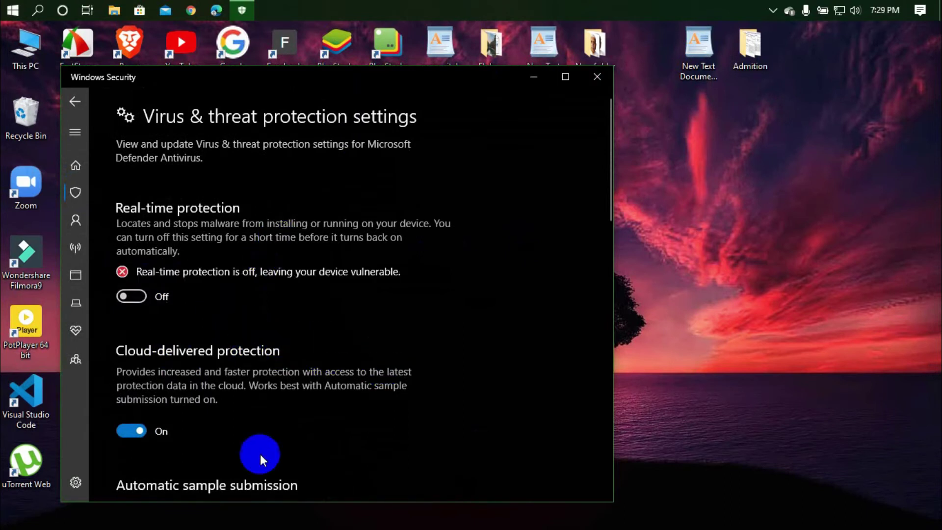
# Turn off Cloud-delivered protection, Automatic sample submission and Tamper Protection, and close Windows Security.
pyautogui.scroll(-1, 267, 338)
pyautogui.scroll(-2, 267, 339)
pyautogui.click(139, 309)
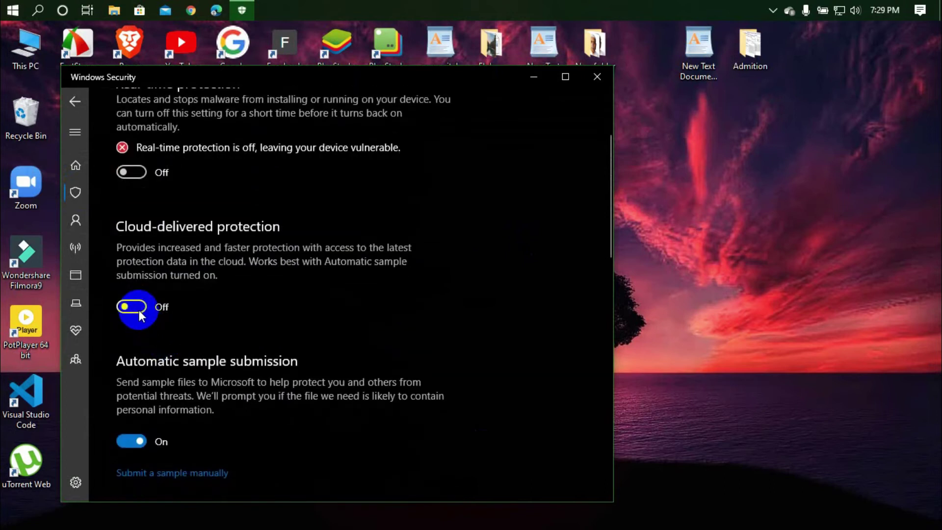
pyautogui.scroll(-2, 145, 326)
pyautogui.click(138, 344)
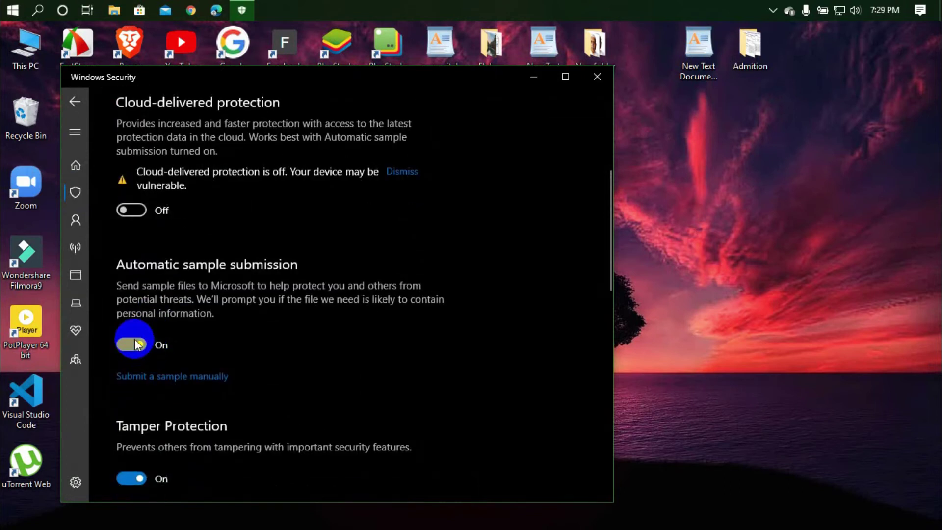
pyautogui.scroll(-2, 131, 350)
pyautogui.click(140, 382)
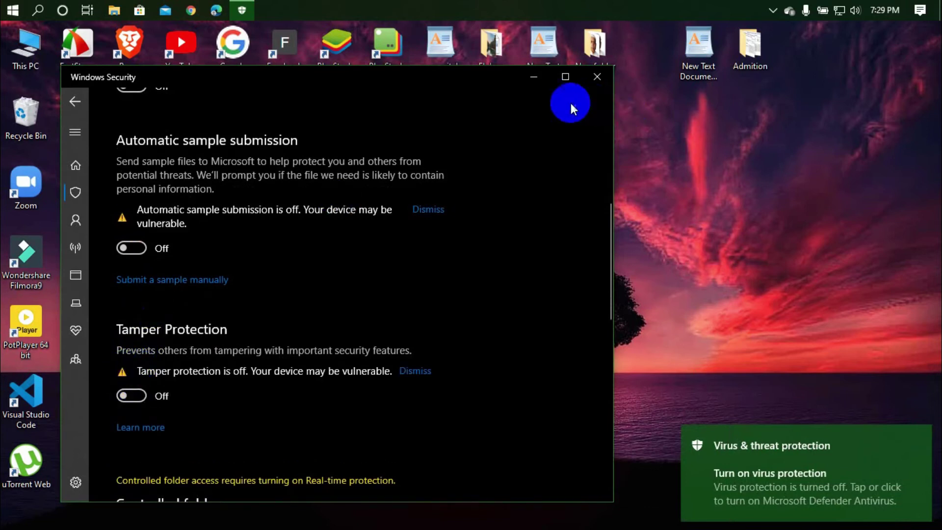
pyautogui.click(596, 79)
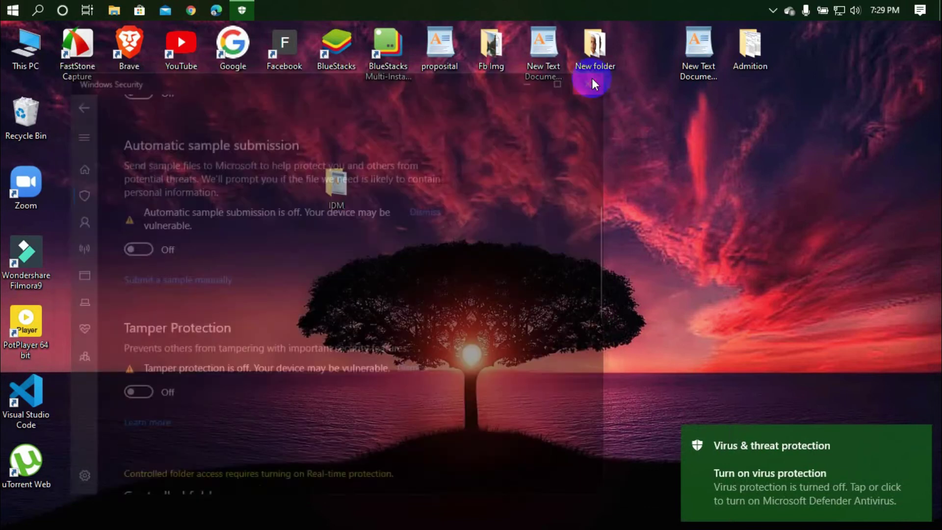
pyautogui.rightClick(484, 192)
pyautogui.click(516, 231)
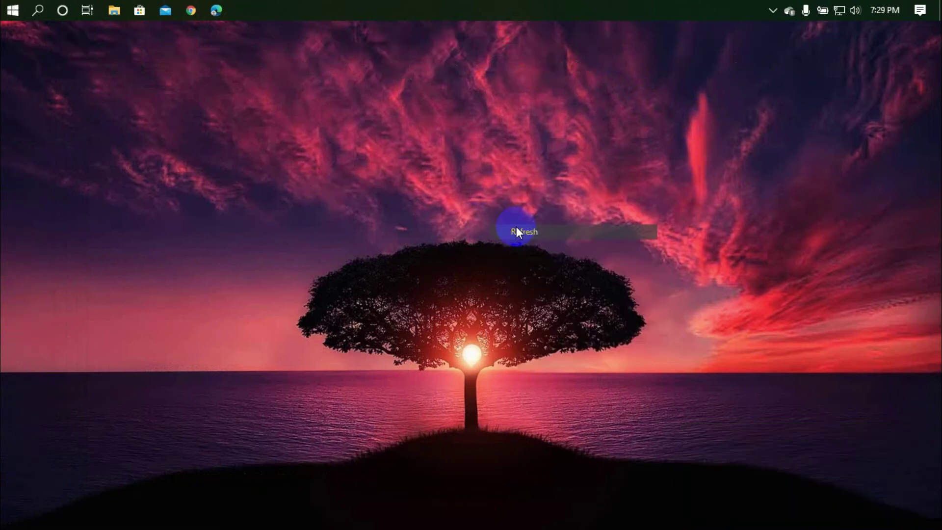
pyautogui.rightClick(517, 229)
pyautogui.click(530, 269)
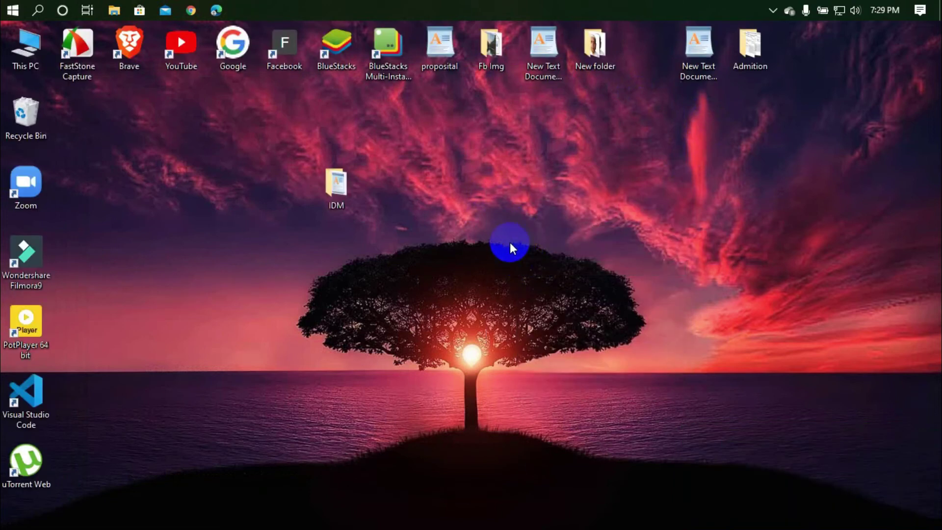
# Extract the IDM 6.36.7 Silent-Activated - CyberSpace archive in place within the Desktop's IDM folder.
pyautogui.click(351, 202)
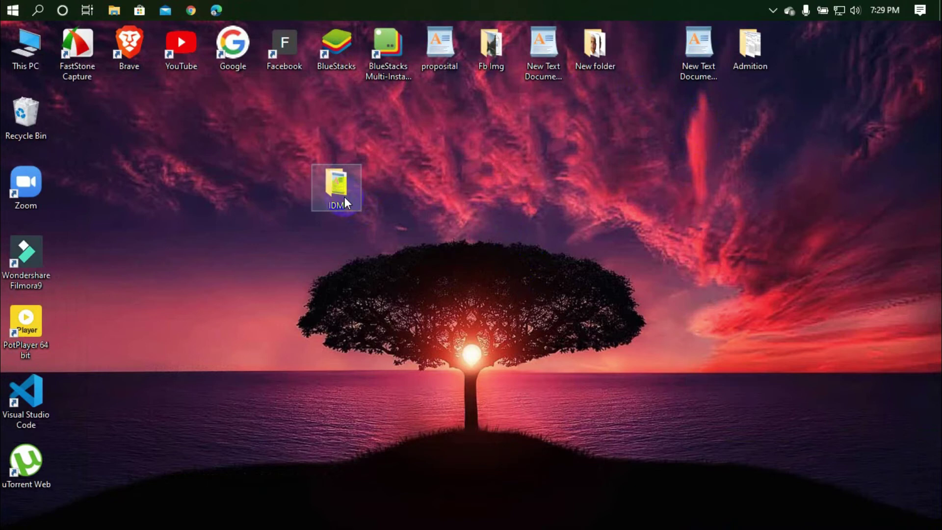
pyautogui.doubleClick(344, 196)
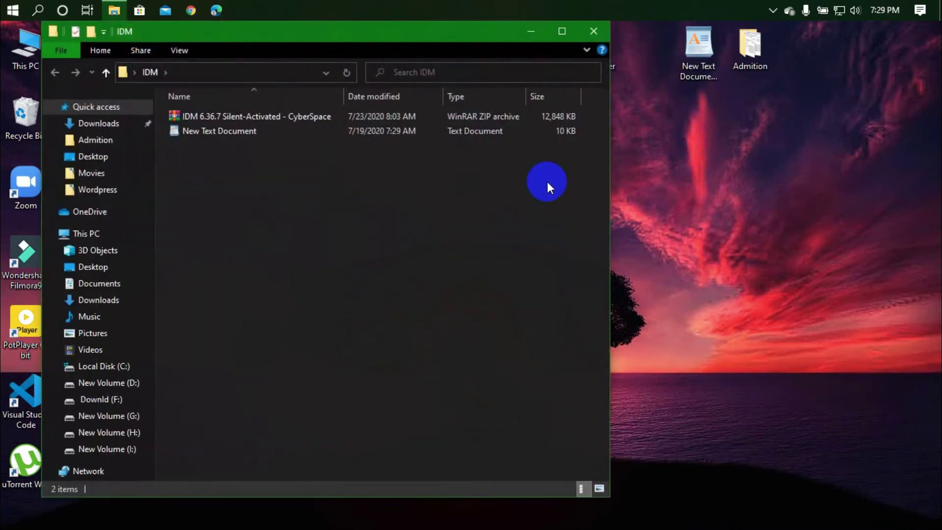
pyautogui.click(346, 119)
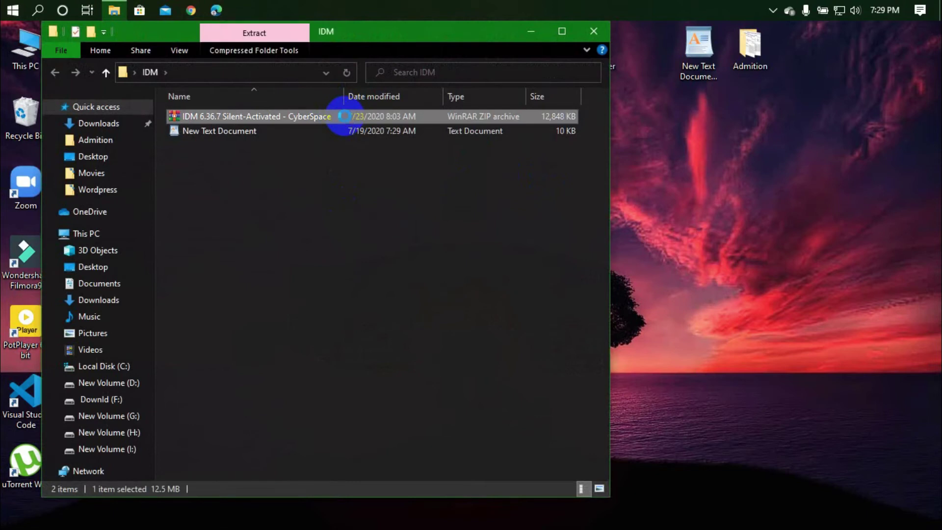
pyautogui.rightClick(345, 117)
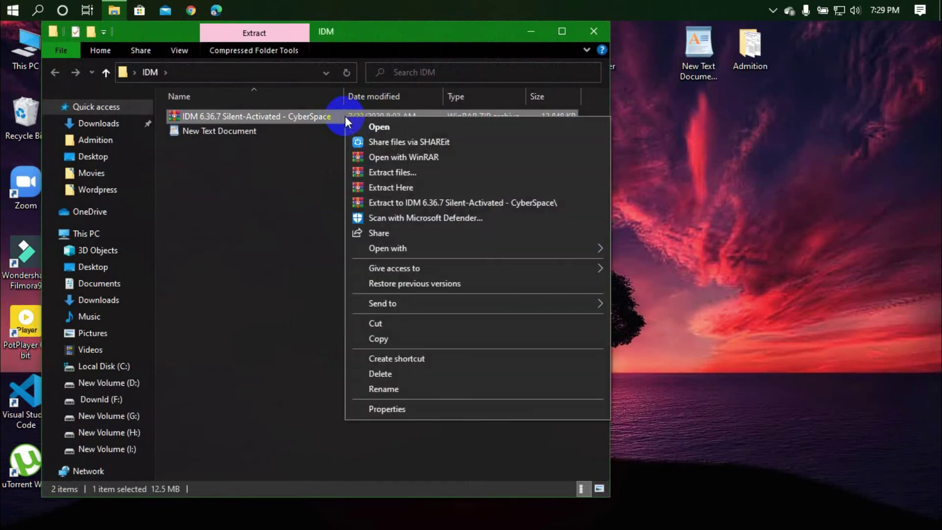
pyautogui.click(411, 186)
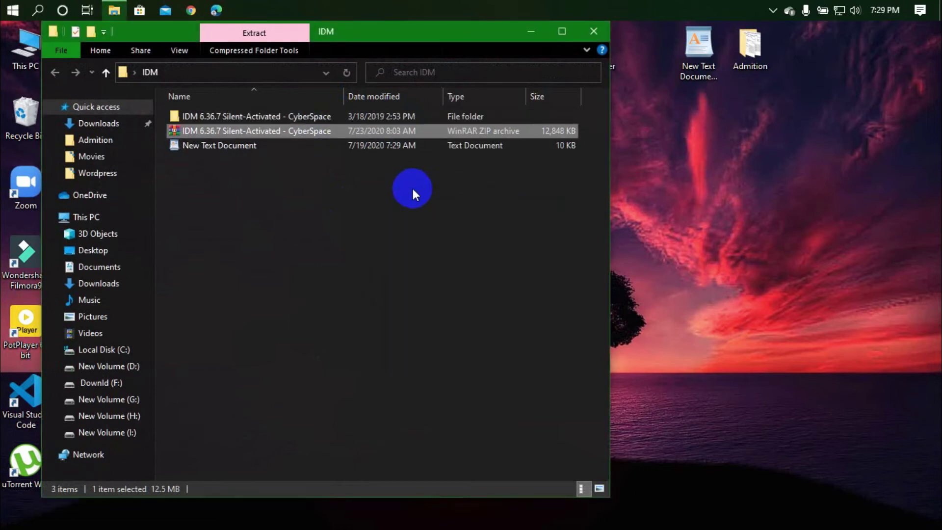
# Run the IDM 6.36.7 Silent-Activated - CyberSpace application from the extracted folder and close the folder window.
pyautogui.doubleClick(319, 114)
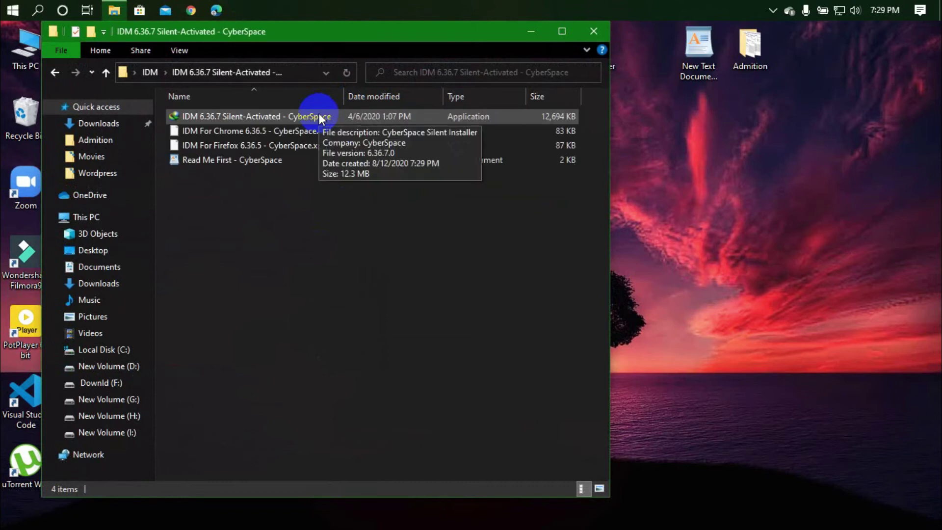
pyautogui.click(287, 115)
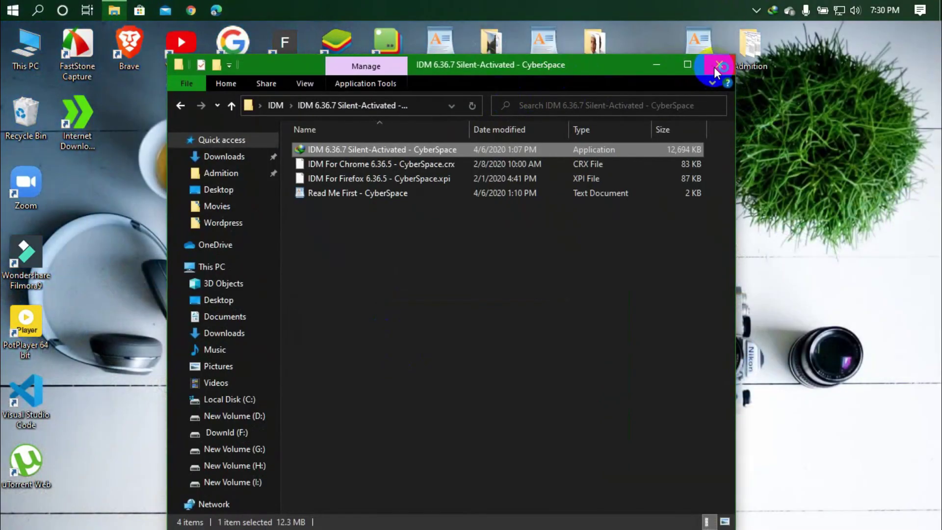
pyautogui.click(713, 66)
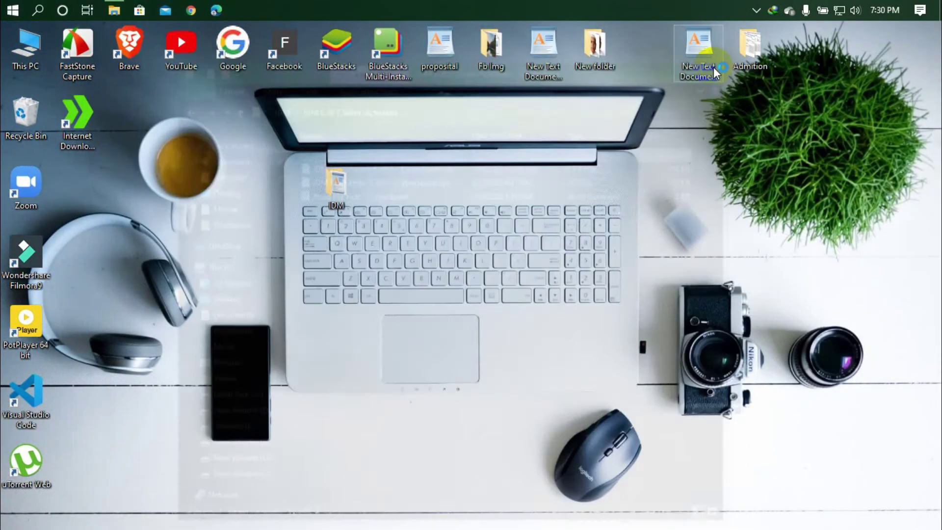
pyautogui.click(544, 167)
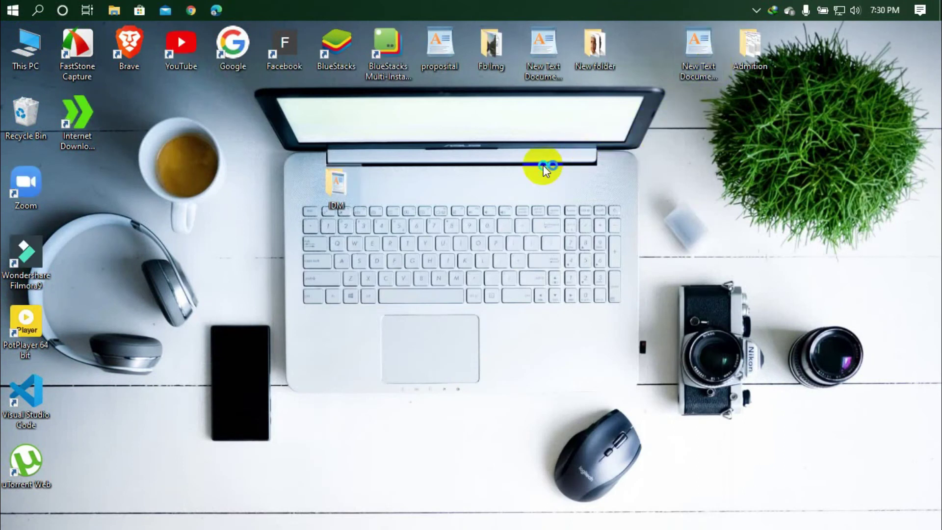
pyautogui.rightClick(544, 166)
pyautogui.rightClick(569, 201)
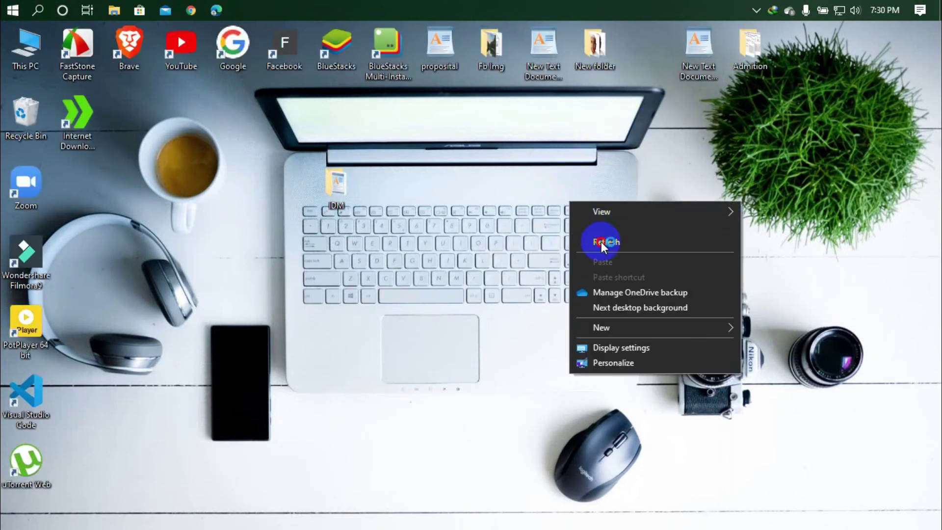
pyautogui.click(601, 242)
pyautogui.rightClick(603, 243)
pyautogui.click(589, 300)
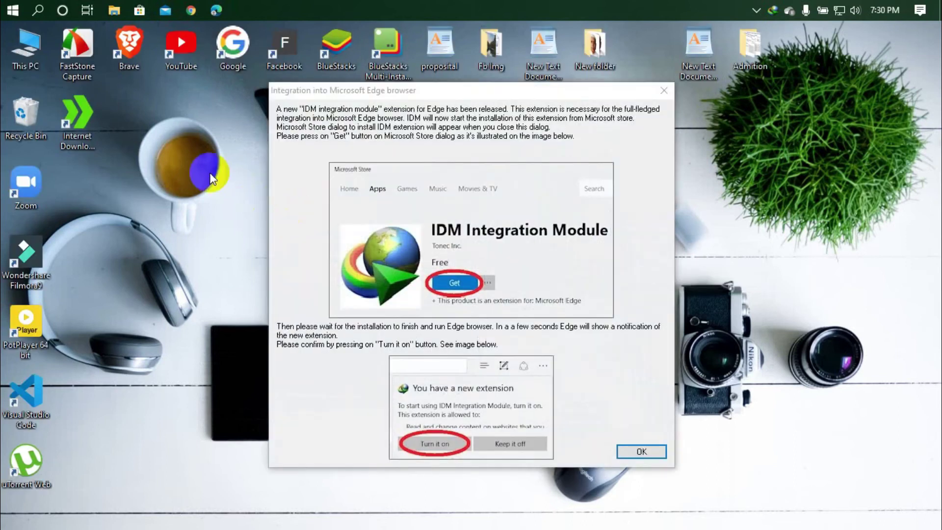
# Accept the Microsoft Edge integration notice, dismiss the IDM Integration Module review prompt and close Microsoft Store without installing the extension.
pyautogui.click(628, 450)
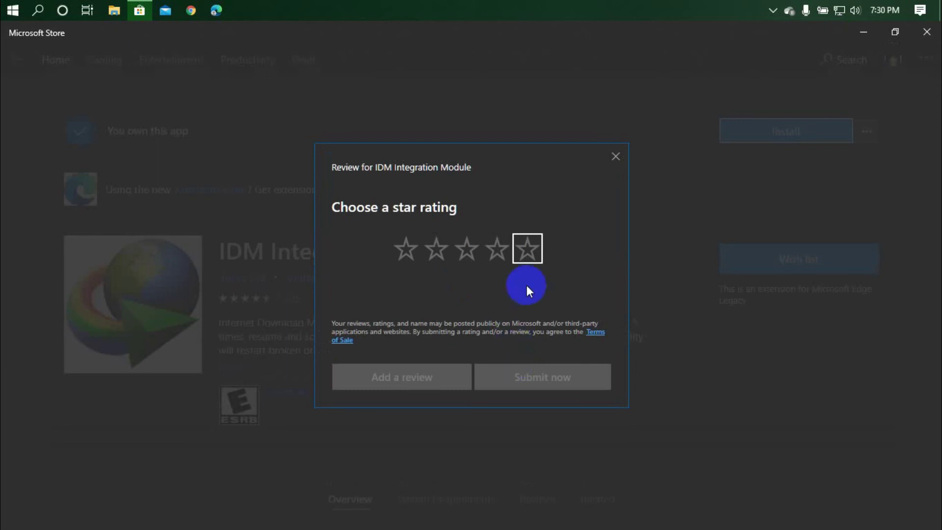
pyautogui.click(615, 157)
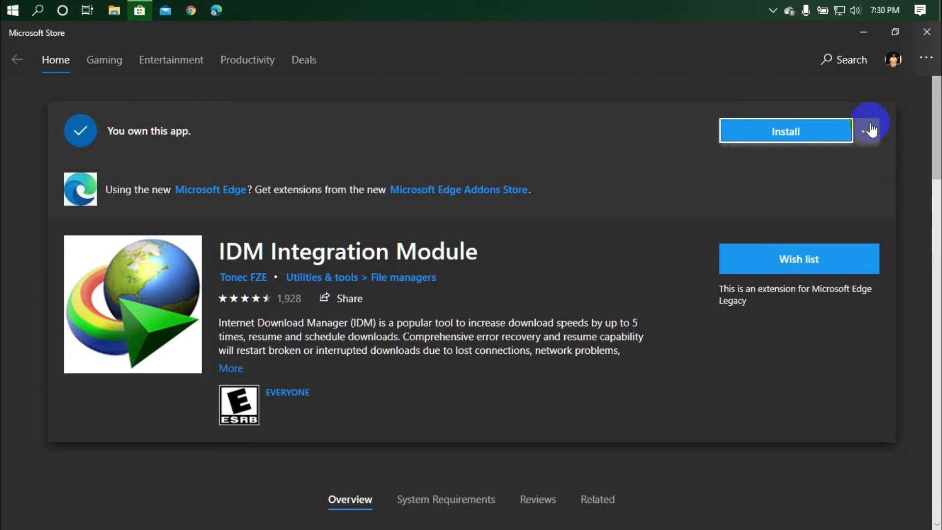
pyautogui.click(859, 138)
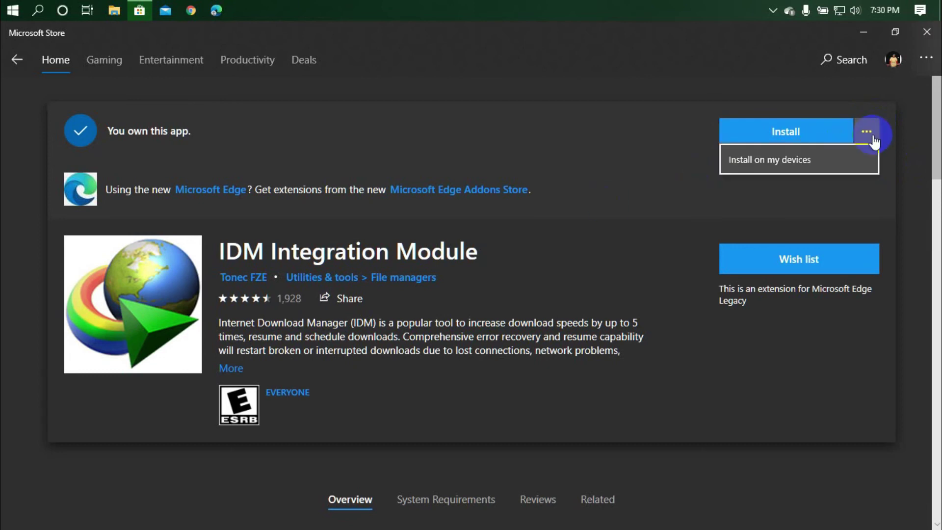
pyautogui.click(706, 189)
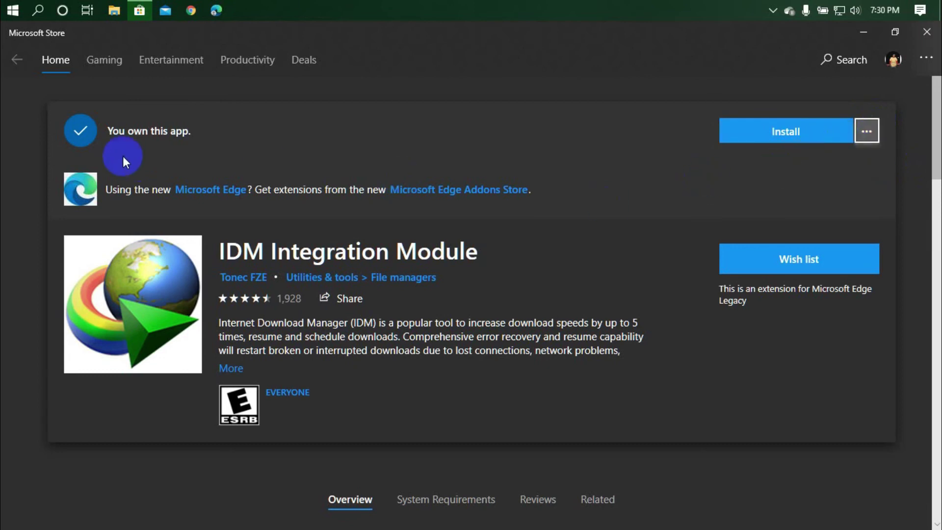
pyautogui.click(927, 33)
pyautogui.rightClick(479, 179)
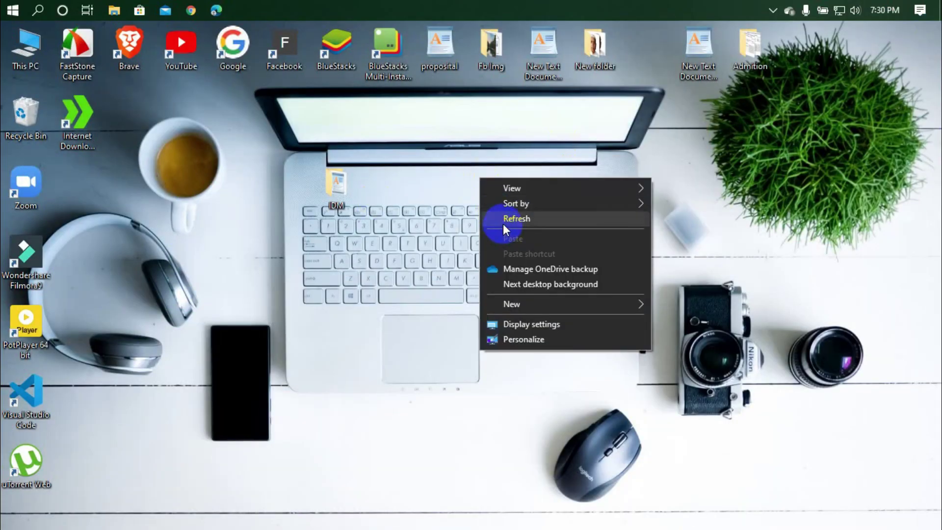
pyautogui.click(502, 221)
pyautogui.rightClick(503, 222)
pyautogui.click(525, 265)
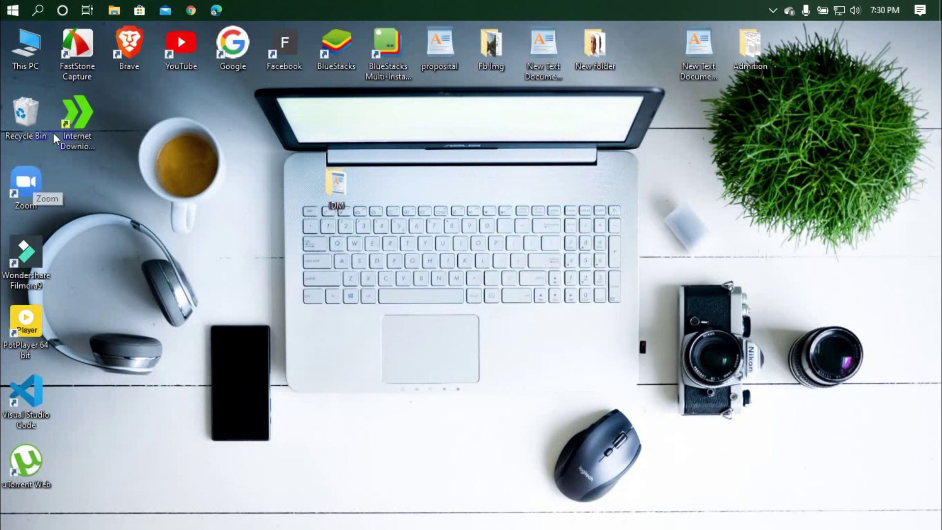
# Launch Internet Download Manager from the desktop, review its General browser integration options, and close the options and main window.
pyautogui.doubleClick(80, 113)
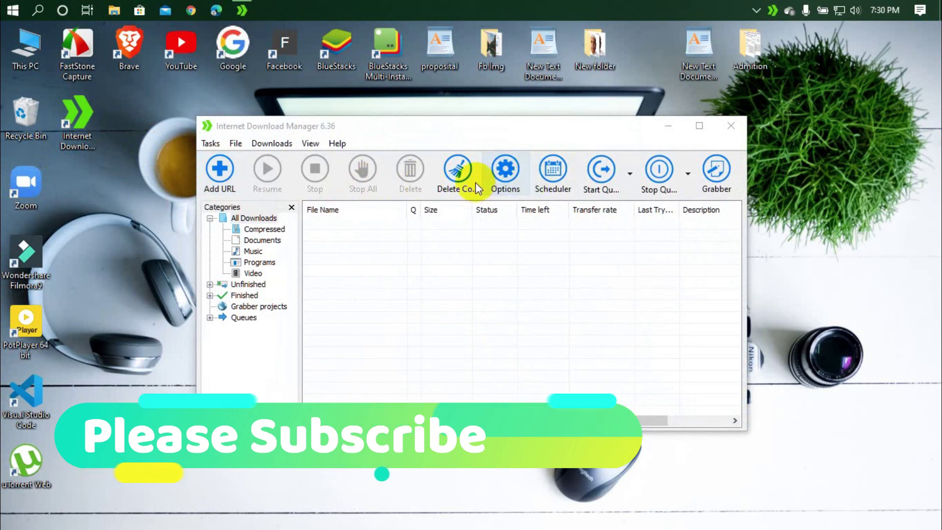
pyautogui.click(505, 170)
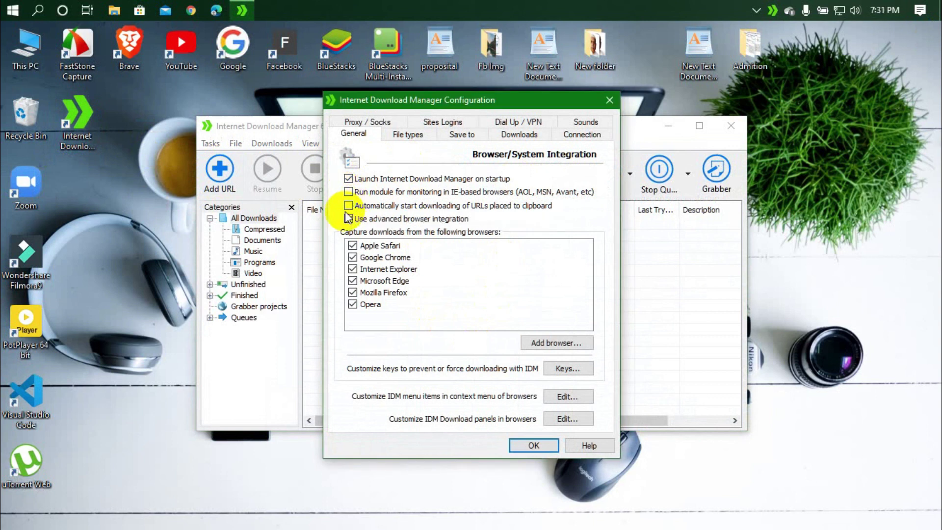
pyautogui.click(534, 445)
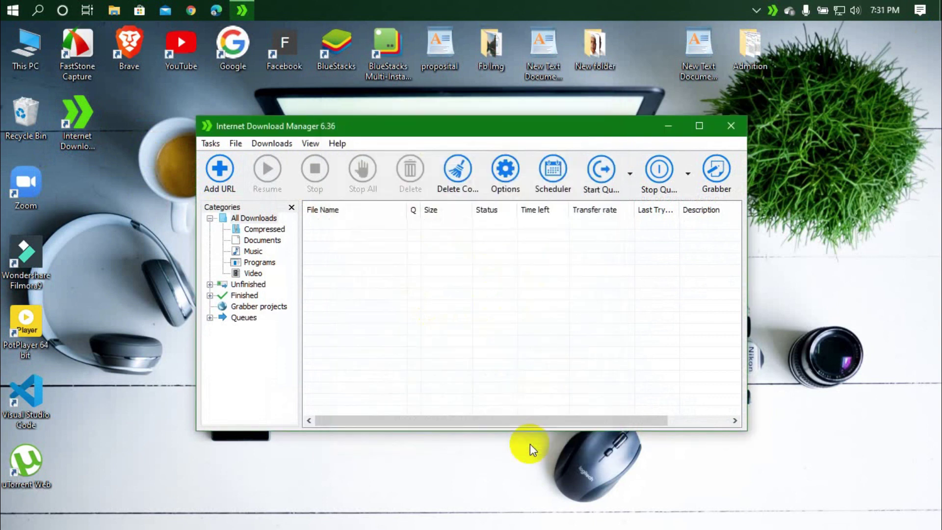
pyautogui.click(731, 125)
pyautogui.rightClick(401, 251)
pyautogui.click(446, 288)
pyautogui.click(218, 14)
pyautogui.click(135, 39)
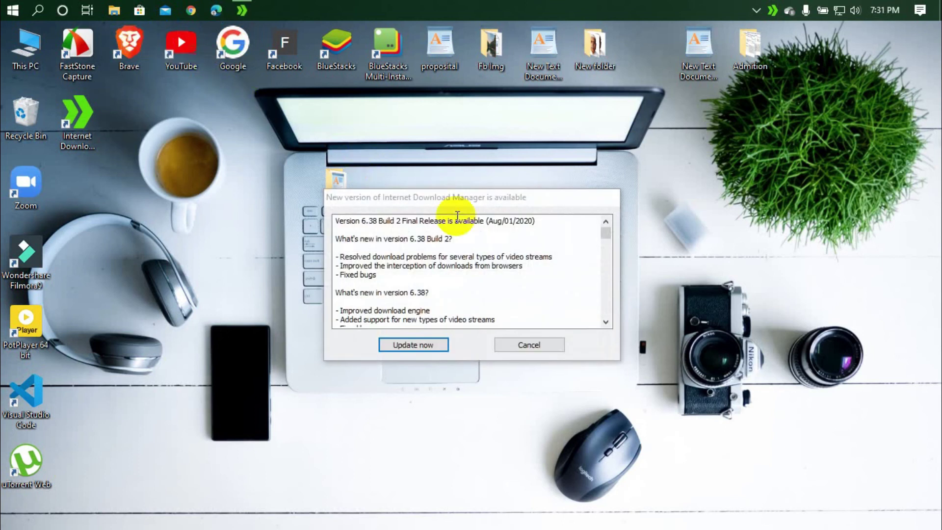
# Decline the offered update to Internet Download Manager 6.38 Build 2.
pyautogui.click(525, 346)
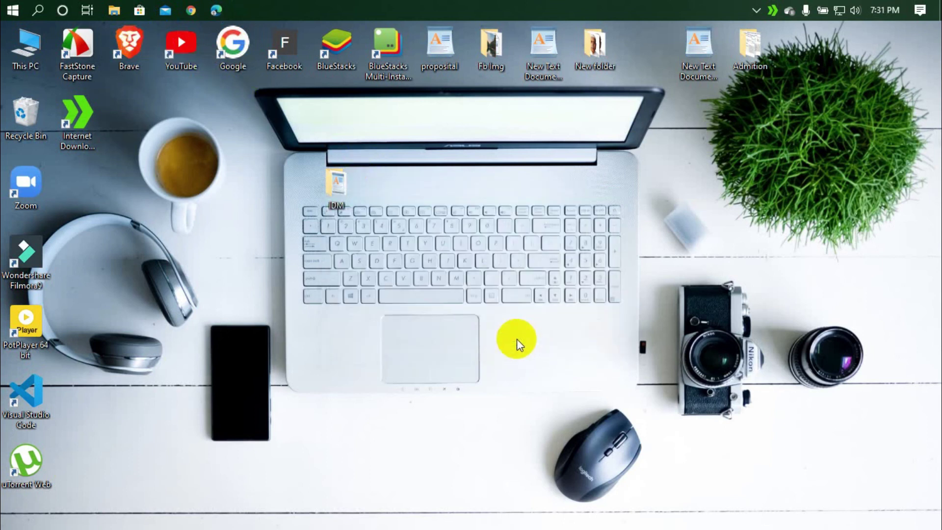
pyautogui.rightClick(459, 267)
pyautogui.click(491, 307)
pyautogui.rightClick(490, 309)
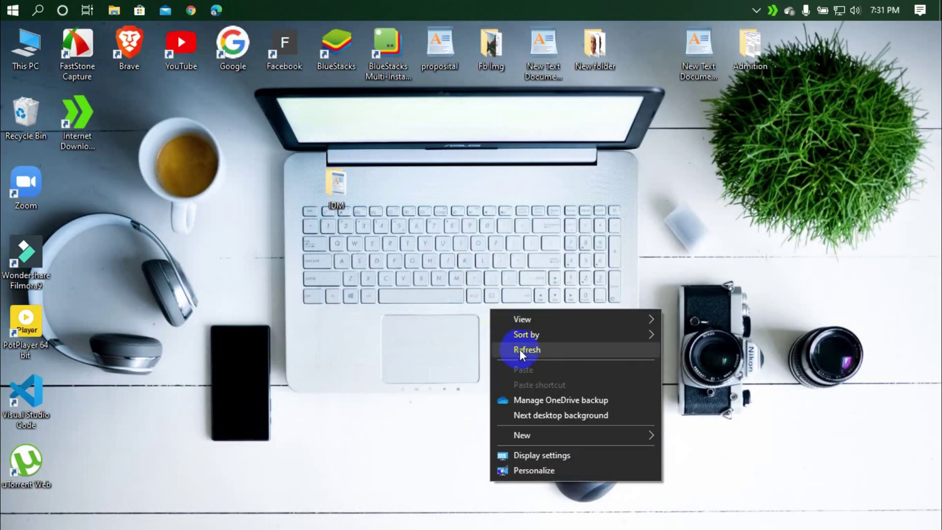